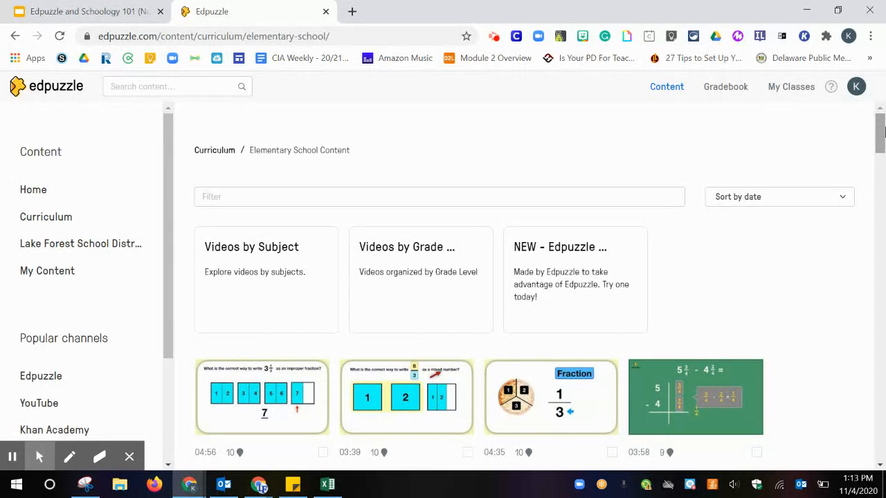
Open the "Finding a Fraction of a Whole Number" video from the Elementary School Content for editing.
{"action": "left_click_drag", "start_coordinate": [881, 122], "coordinate": [882, 189]}
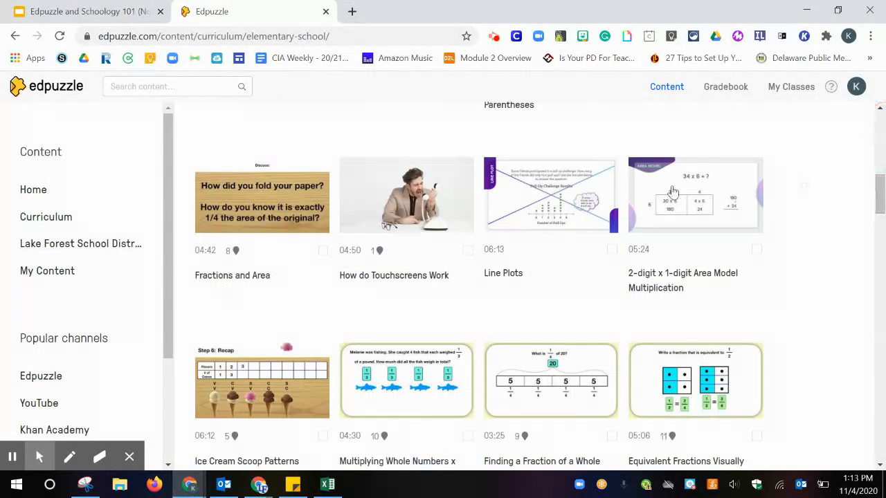
{"action": "left_click", "coordinate": [576, 376]}
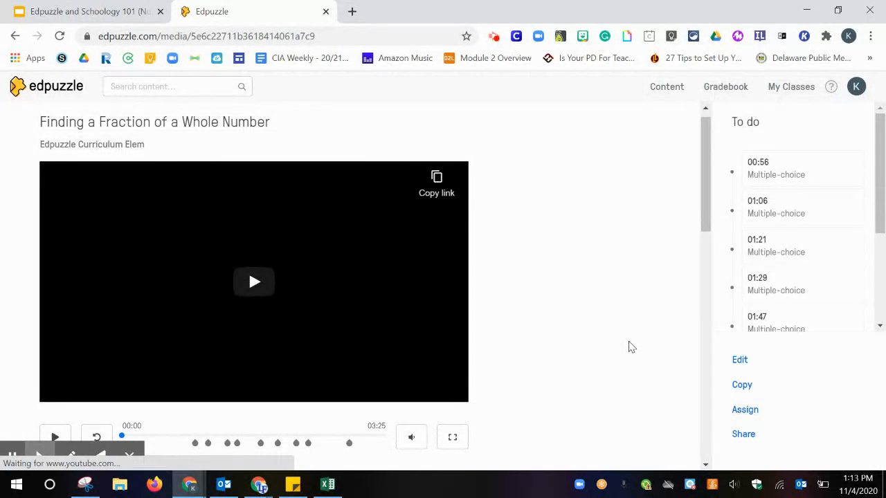
{"action": "left_click", "coordinate": [738, 362]}
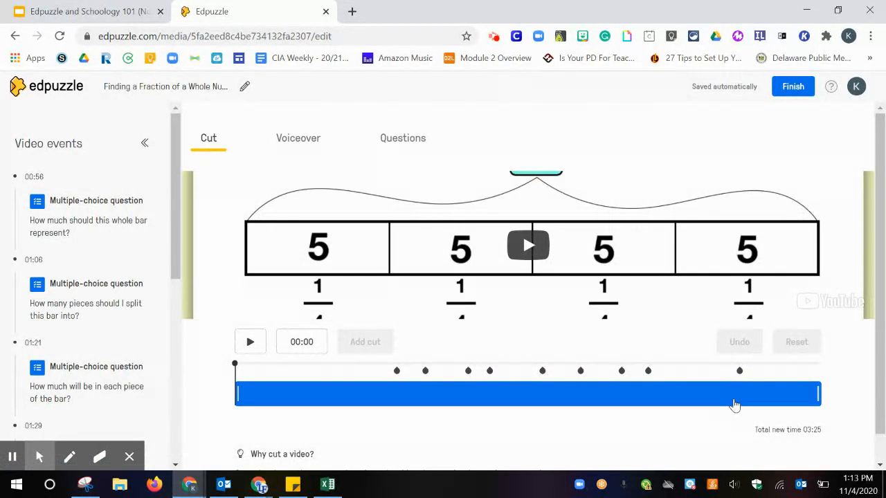
Check the video's embedded questions and finish editing it.
{"action": "left_click", "coordinate": [393, 148]}
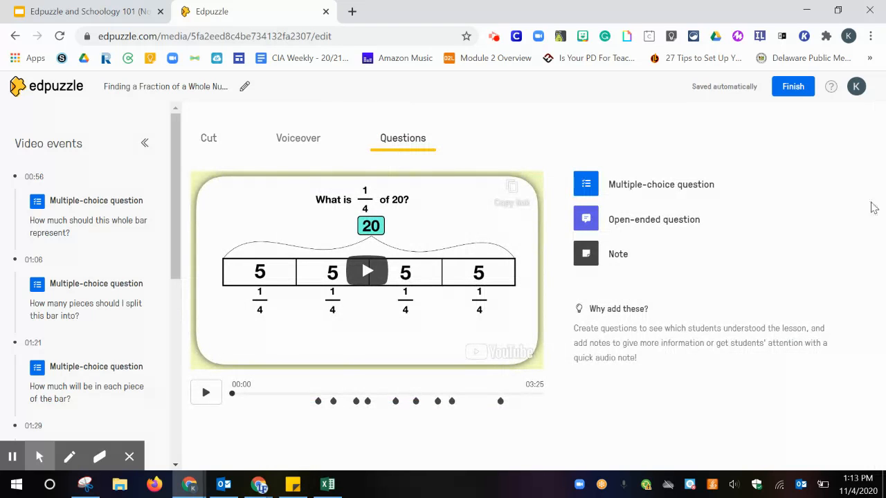
{"action": "left_click", "coordinate": [796, 89]}
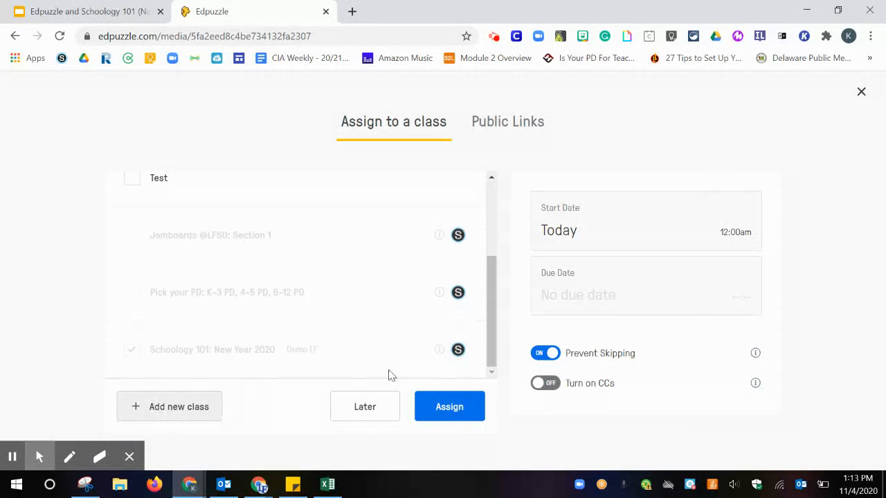
Create a new class of type Open, named with the teacher's surname followed by 2.
{"action": "left_click_drag", "start_coordinate": [490, 326], "coordinate": [485, 232]}
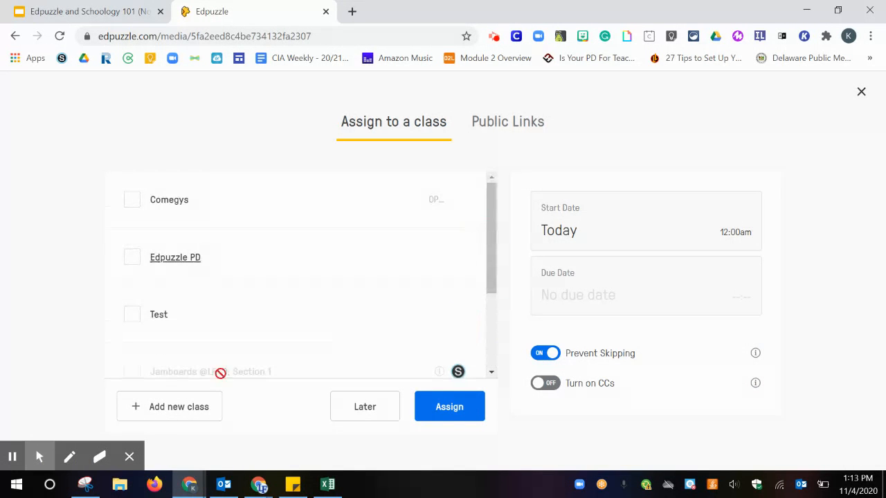
{"action": "left_click", "coordinate": [192, 410]}
{"action": "type", "text": "Comegys 2"}
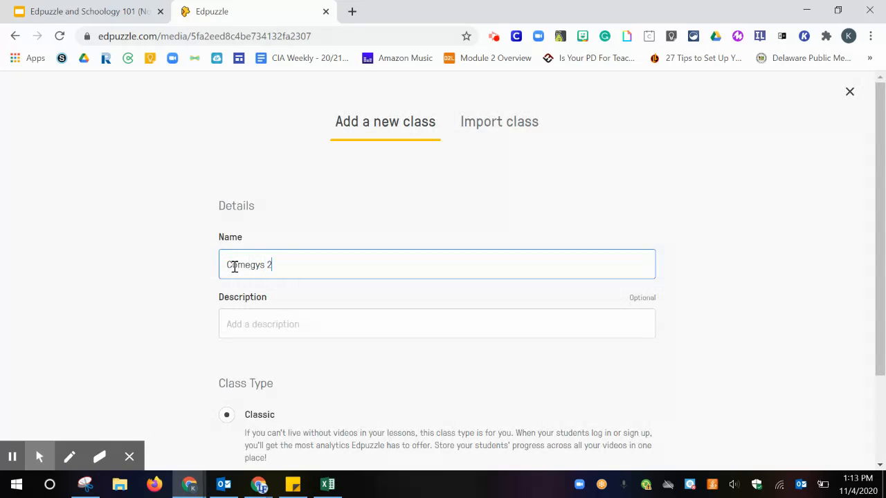
{"action": "scroll", "coordinate": [873, 150], "scroll_direction": "down", "scroll_amount": 2}
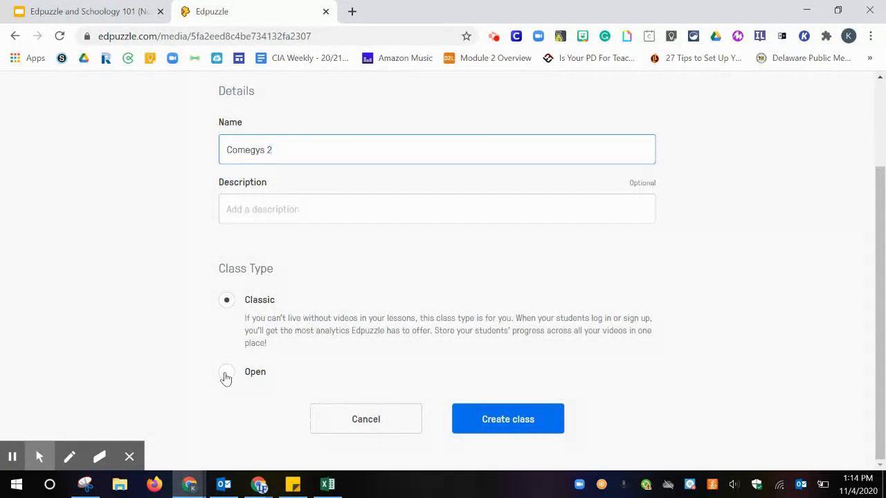
{"action": "left_click", "coordinate": [226, 376]}
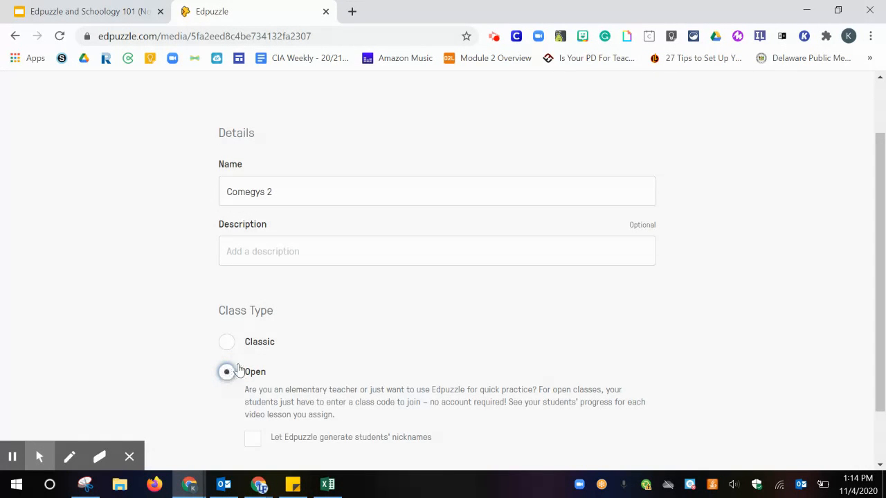
{"action": "scroll", "coordinate": [880, 236], "scroll_direction": "down", "scroll_amount": 1}
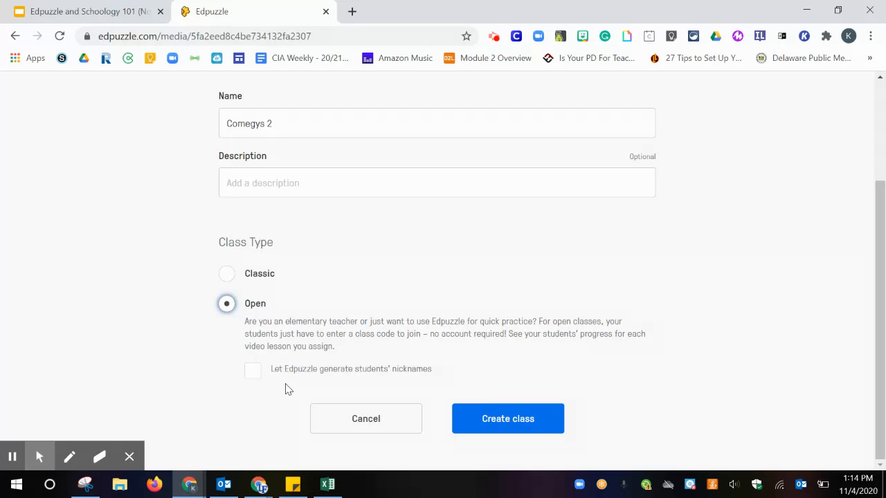
{"action": "left_click", "coordinate": [512, 423]}
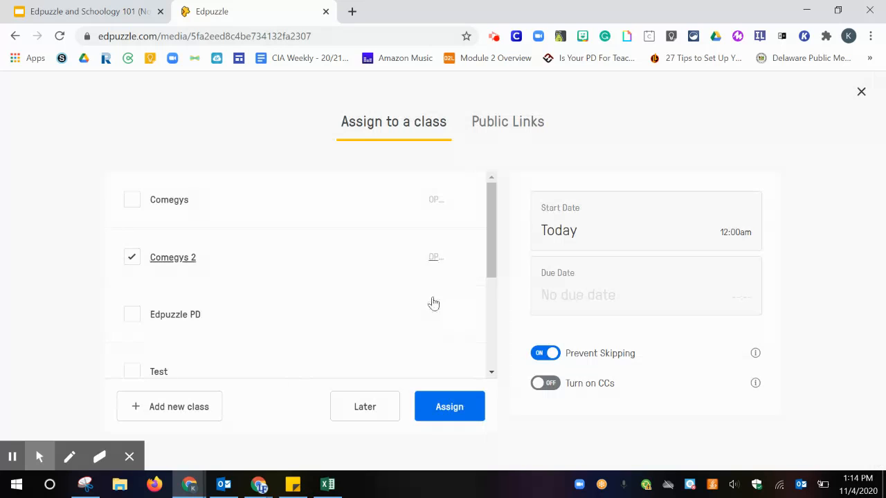
Turn off Prevent Skipping and assign the video with the new open class selected.
{"action": "left_click", "coordinate": [538, 360]}
{"action": "left_click", "coordinate": [538, 360]}
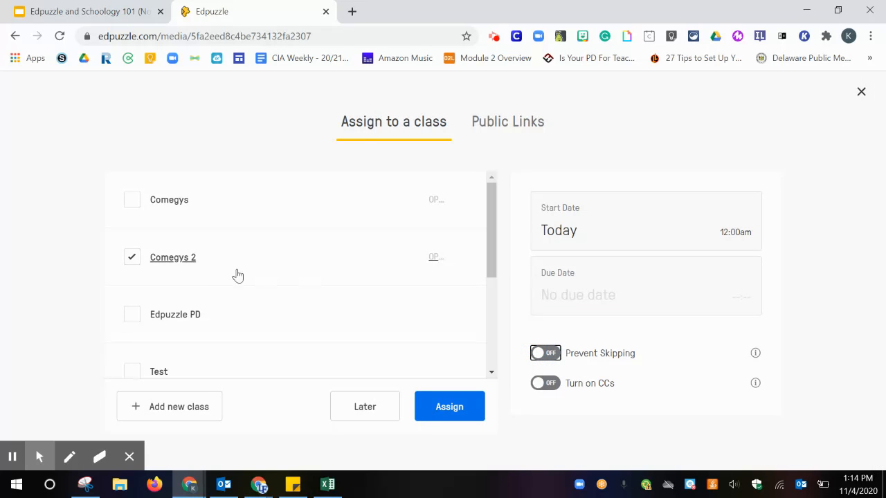
{"action": "left_click", "coordinate": [452, 415]}
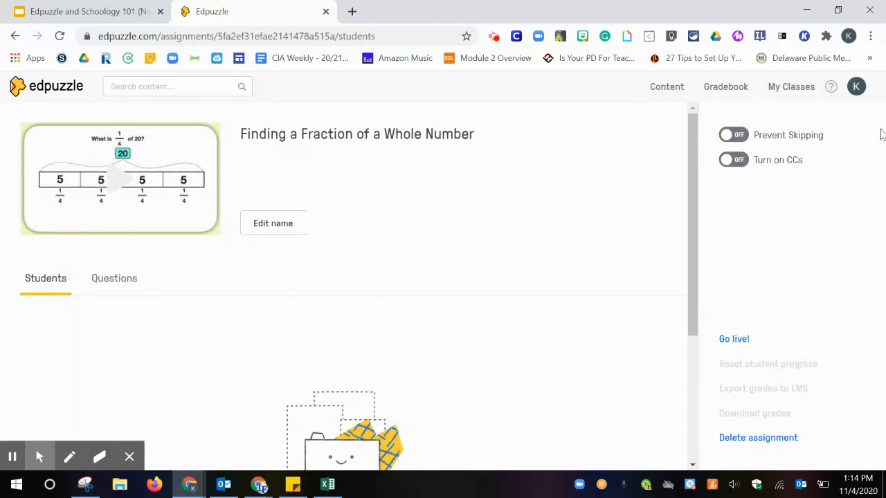
Look over the student progress and questions of the assigned video.
{"action": "scroll", "coordinate": [540, 339], "scroll_direction": "down", "scroll_amount": 3}
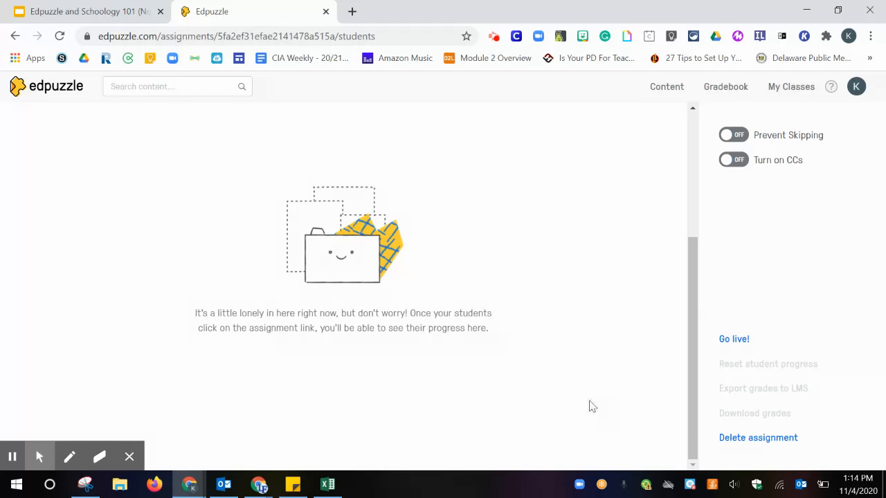
{"action": "scroll", "coordinate": [692, 413], "scroll_direction": "up", "scroll_amount": 3}
{"action": "left_click", "coordinate": [125, 280]}
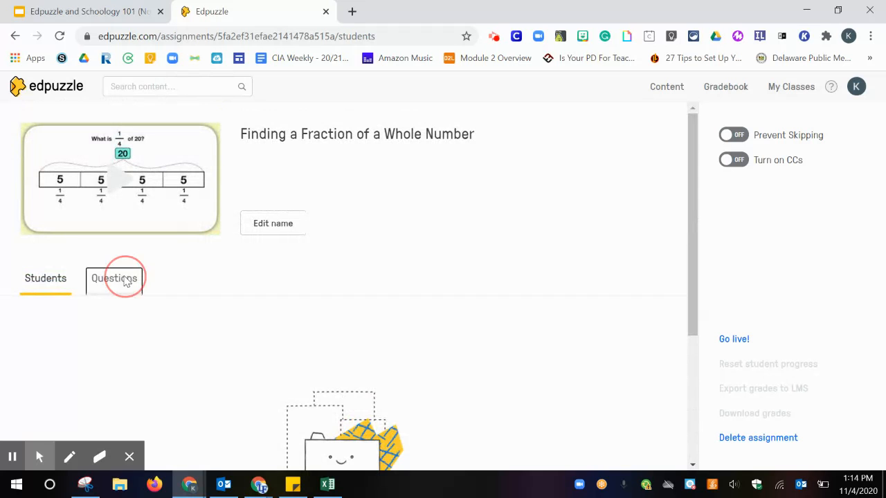
{"action": "left_click", "coordinate": [38, 284]}
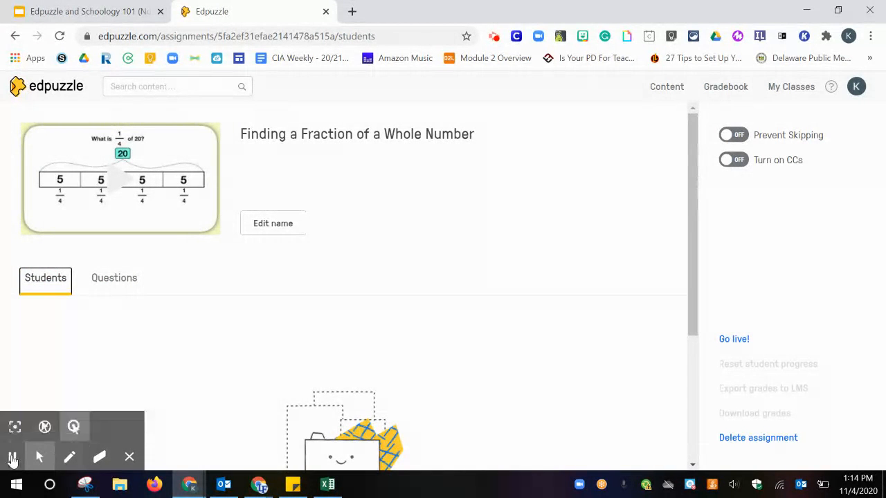
{"action": "left_click", "coordinate": [13, 460]}
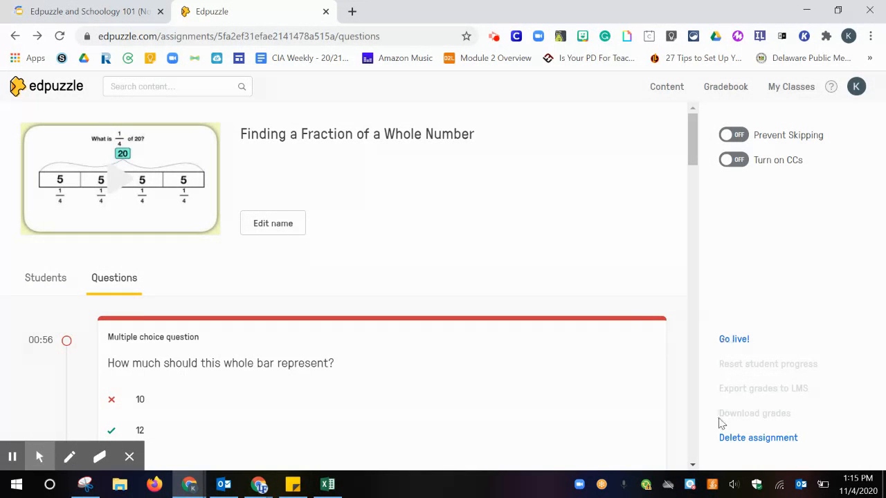
Open the "Finding a Fraction of a Whole Number" assignment in the newly created open class.
{"action": "left_click", "coordinate": [779, 88]}
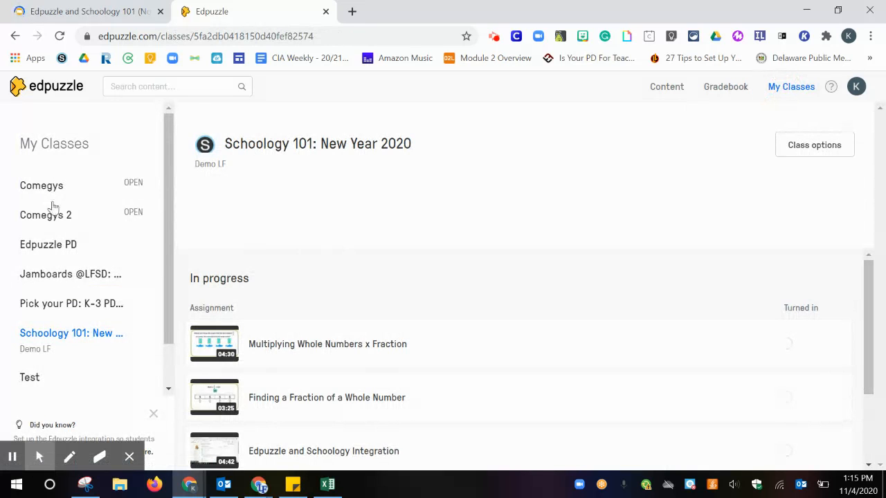
{"action": "left_click", "coordinate": [44, 219]}
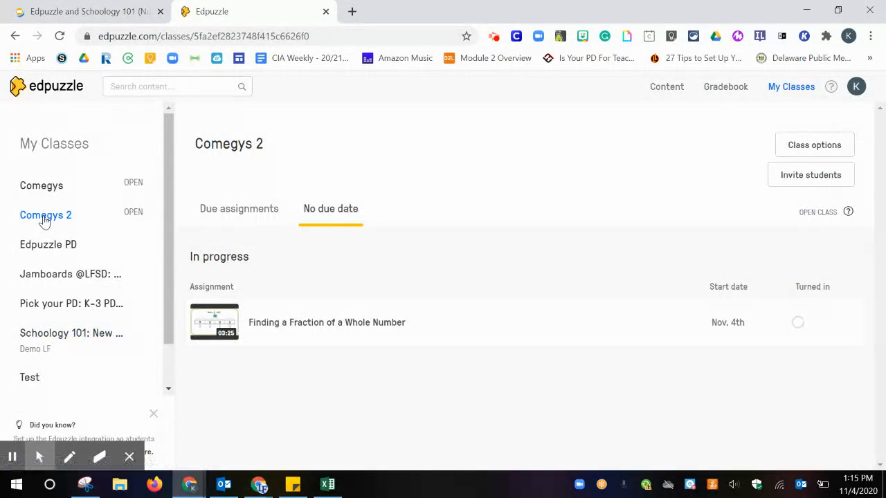
{"action": "left_click", "coordinate": [330, 326]}
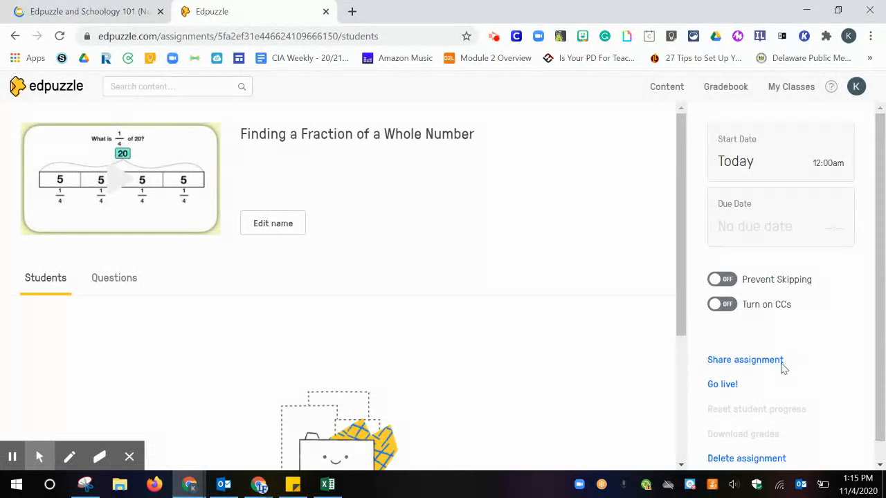
Open the sharing options for the assignment and copy its assignment link.
{"action": "left_click", "coordinate": [750, 362]}
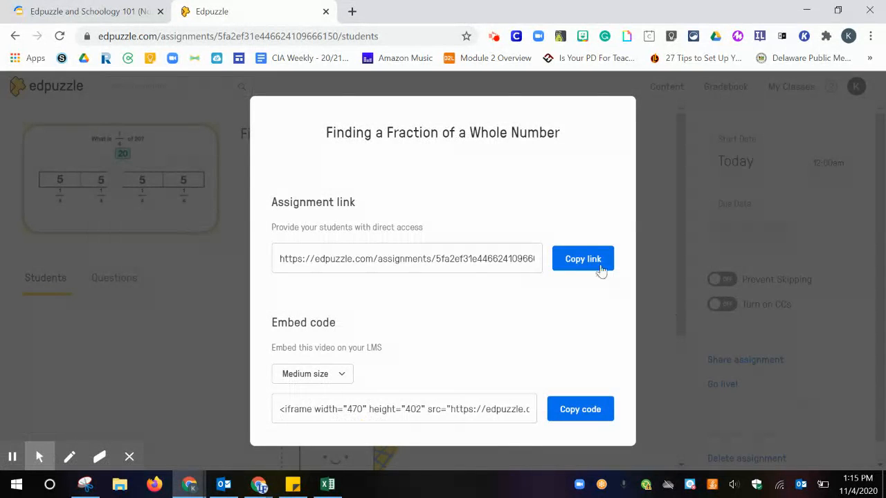
{"action": "left_click", "coordinate": [588, 259]}
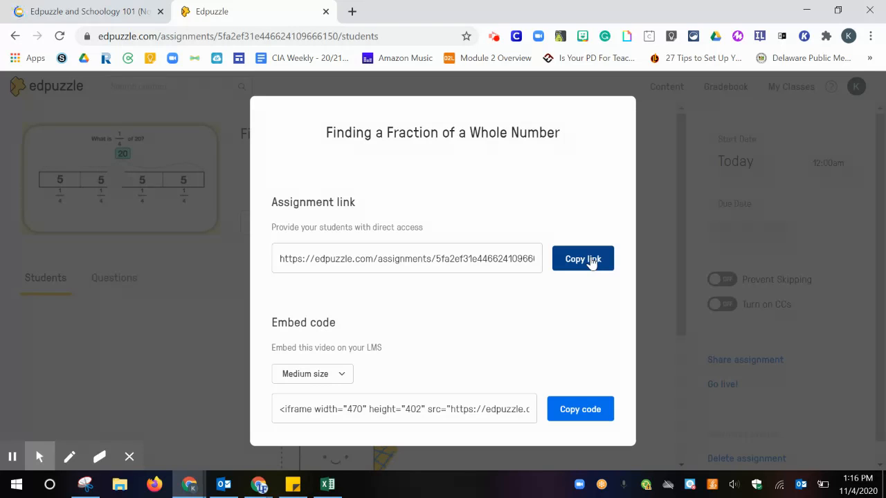
{"action": "left_click", "coordinate": [583, 262]}
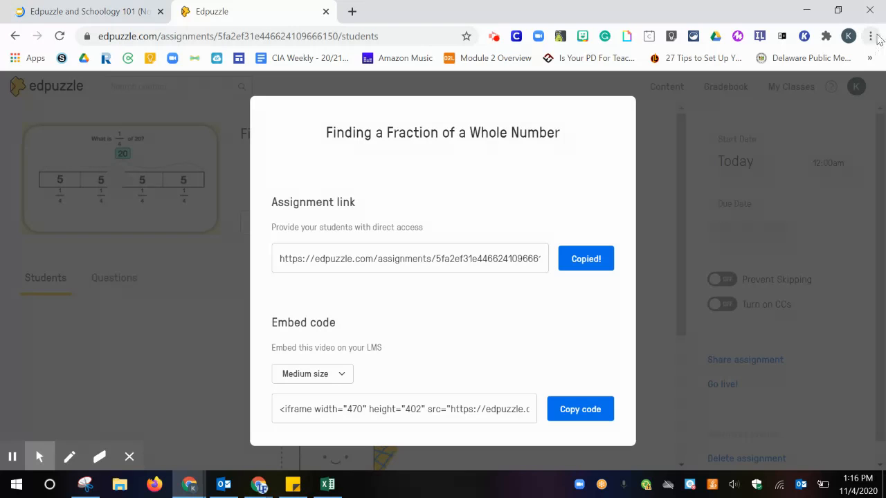
{"action": "mouse_move", "coordinate": [15, 466]}
{"action": "left_click", "coordinate": [13, 459]}
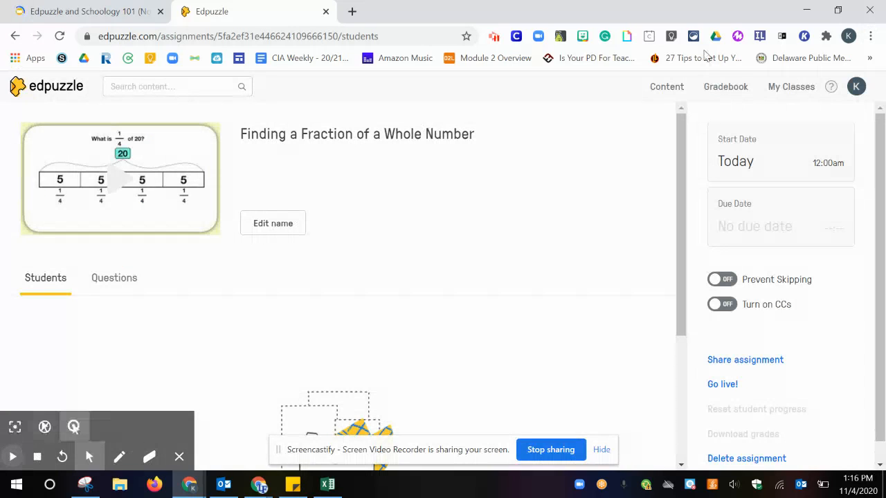
Open the copied assignment link in the Incognito window, with the teacher's Edpuzzle window restored beside it.
{"action": "left_click", "coordinate": [836, 9]}
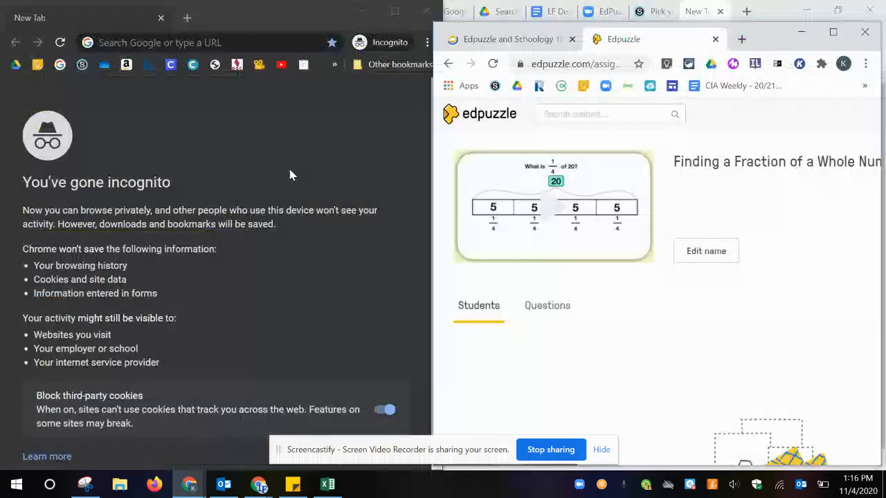
{"action": "right_click", "coordinate": [175, 42]}
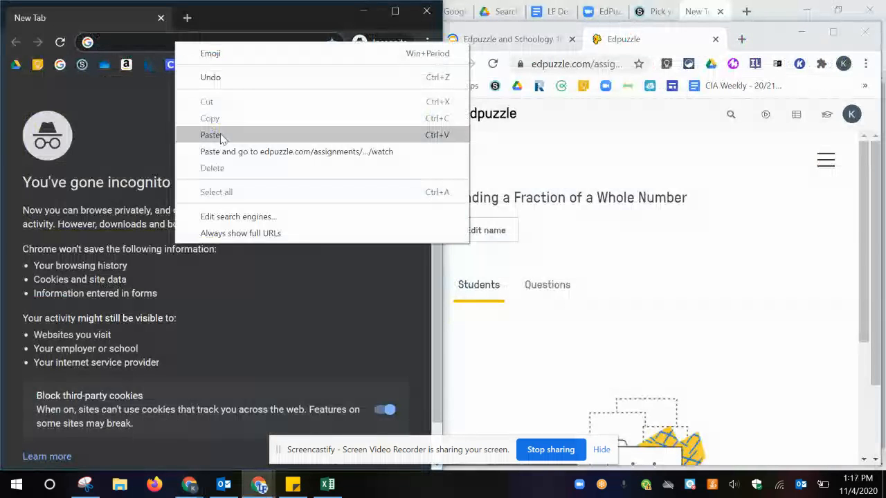
{"action": "left_click", "coordinate": [223, 151]}
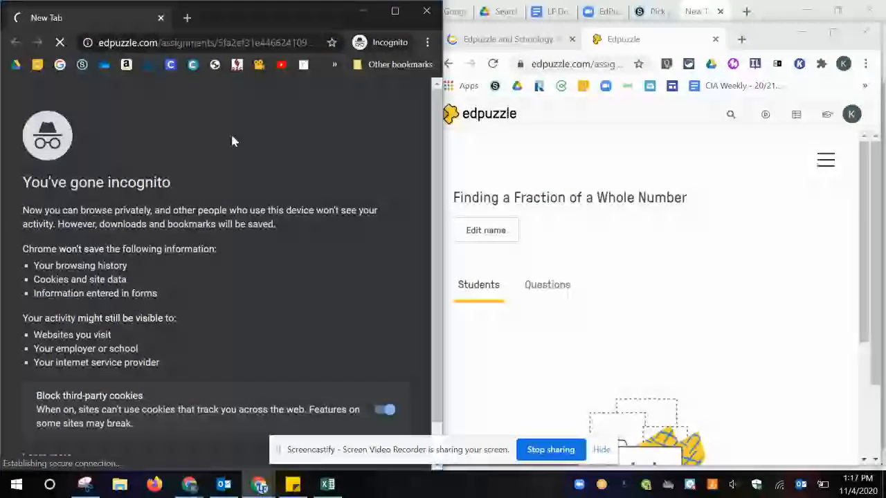
{"action": "left_click_drag", "start_coordinate": [765, 30], "coordinate": [767, 9]}
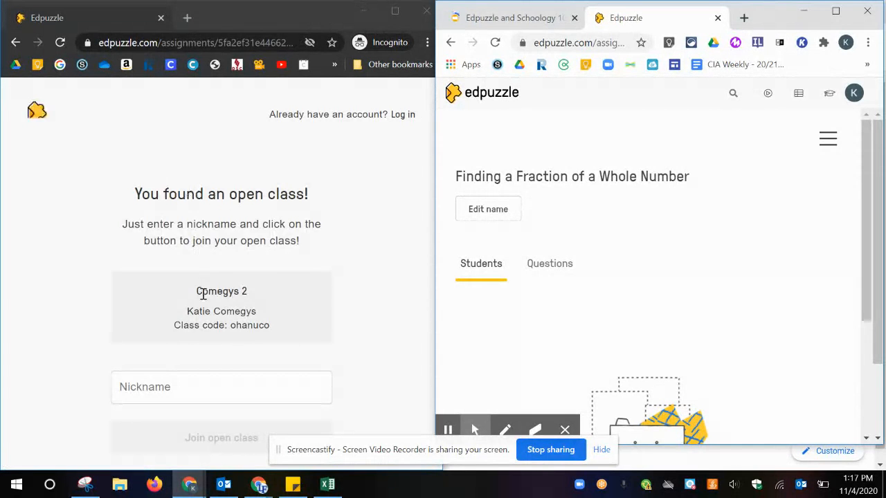
Enter the student's nickname and join the open class.
{"action": "left_click", "coordinate": [204, 394]}
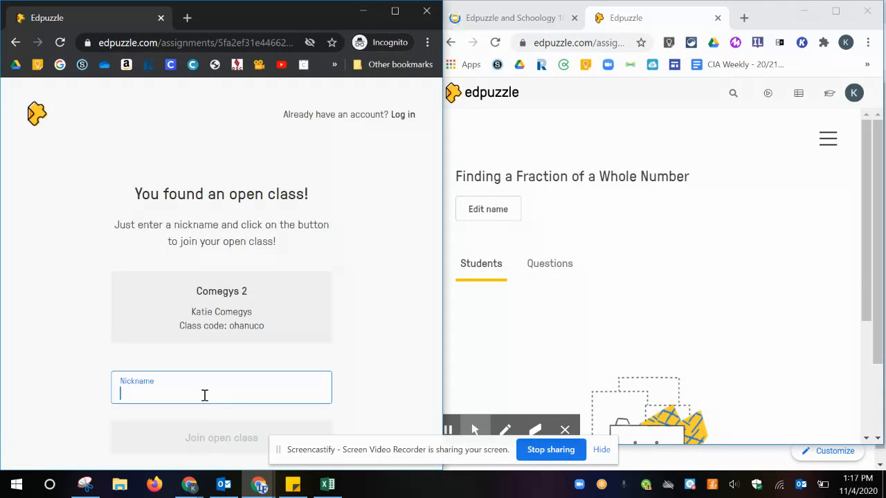
{"action": "type", "text": "Katie C."}
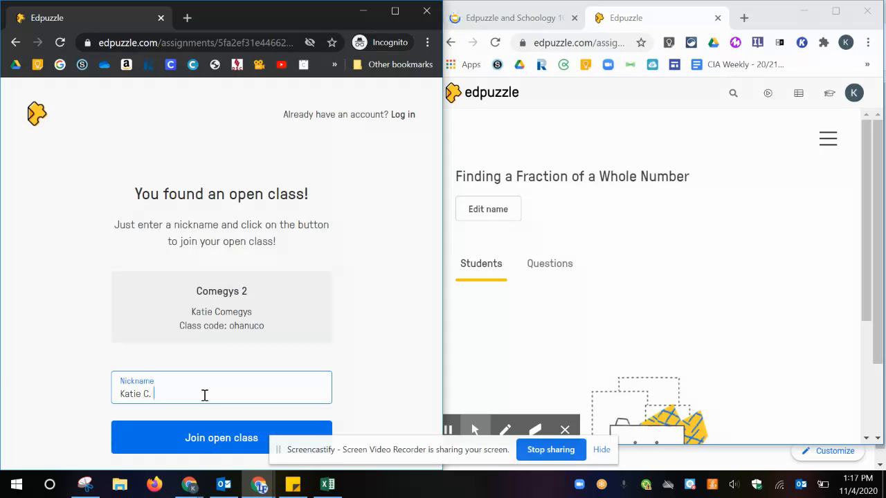
{"action": "left_click", "coordinate": [197, 439]}
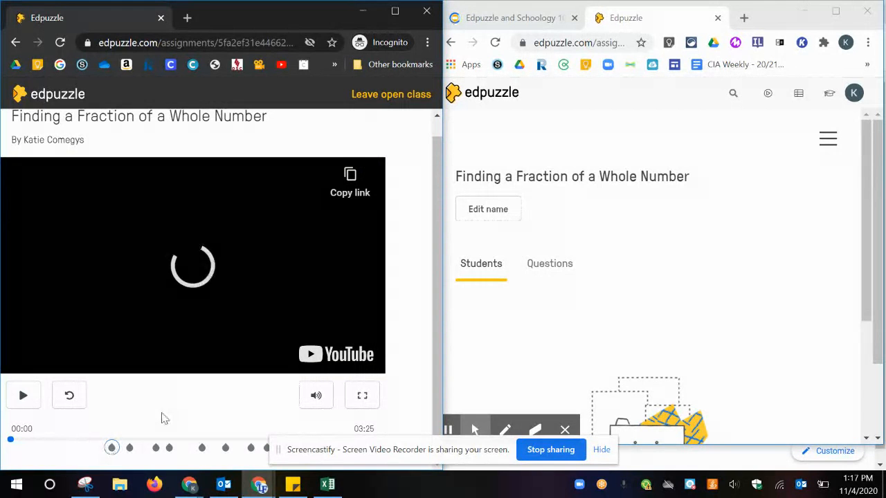
Hide the screen-sharing notice and jump to the first question in the student's video.
{"action": "left_click", "coordinate": [594, 450]}
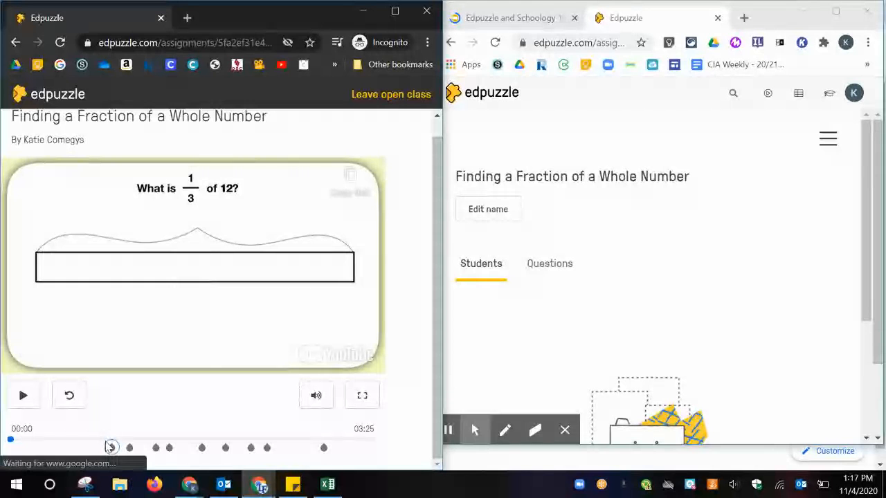
{"action": "left_click", "coordinate": [110, 447]}
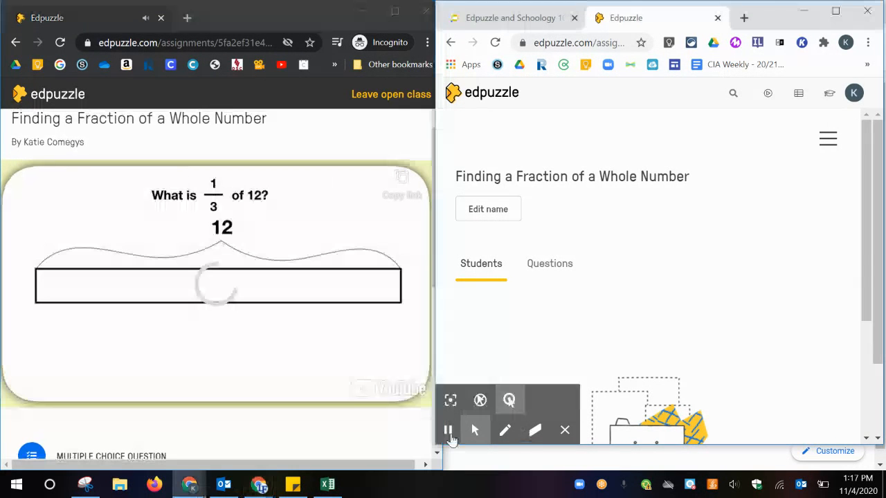
{"action": "left_click", "coordinate": [448, 430]}
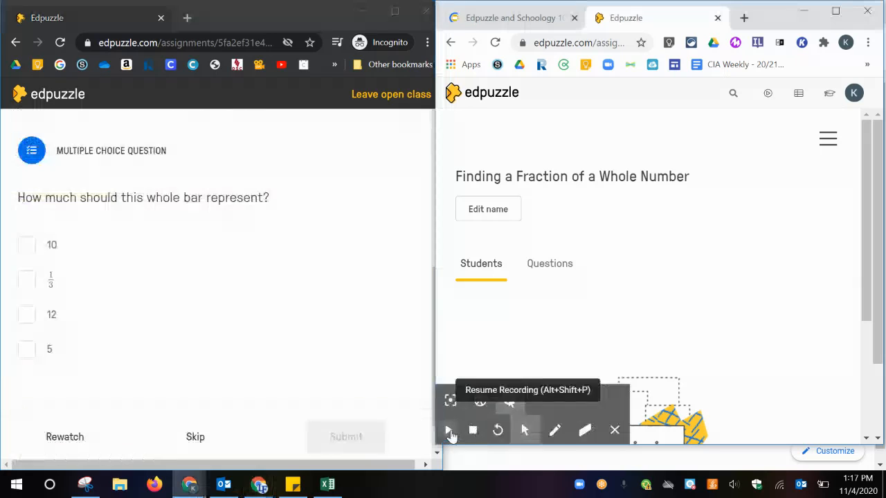
{"action": "left_click", "coordinate": [448, 430]}
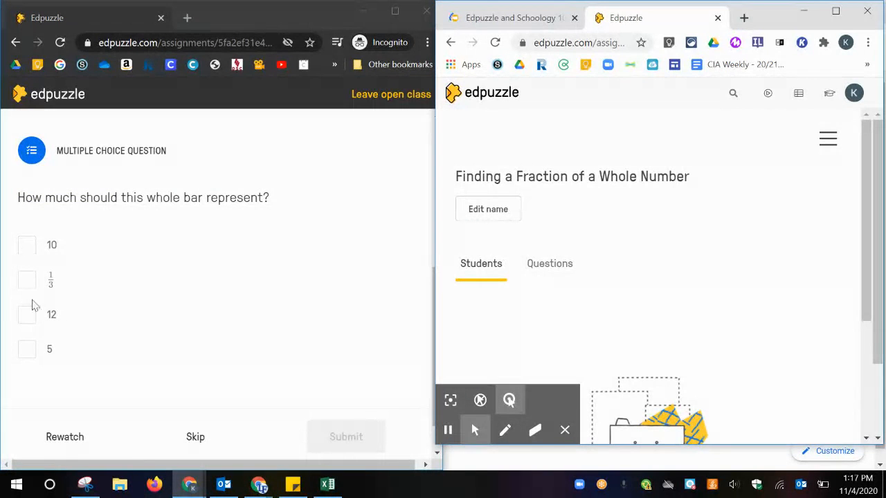
Answer the question about what the whole bar represents with 12, submit it, continue, and pause the resumed video.
{"action": "left_click", "coordinate": [30, 325]}
{"action": "left_click", "coordinate": [31, 326]}
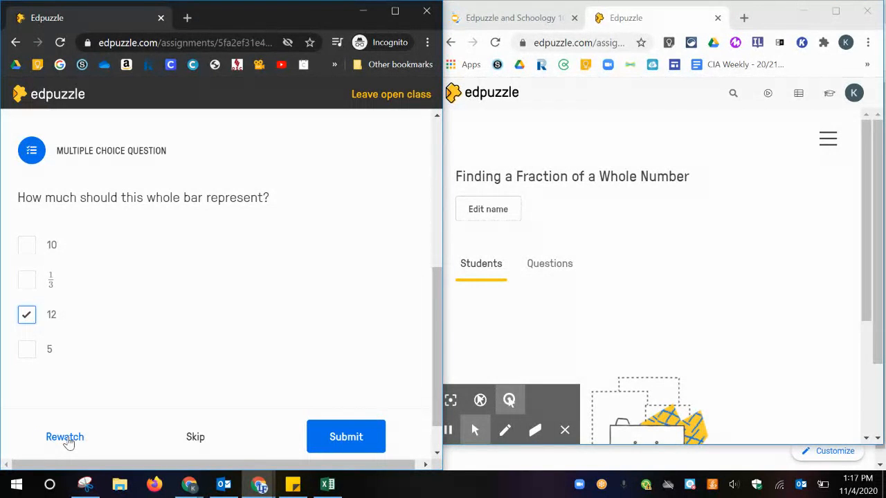
{"action": "left_click", "coordinate": [340, 444]}
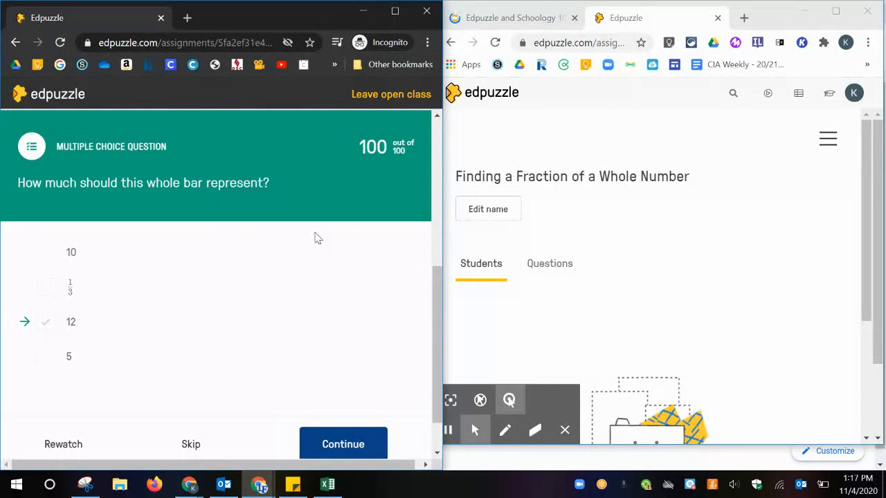
{"action": "left_click", "coordinate": [335, 445]}
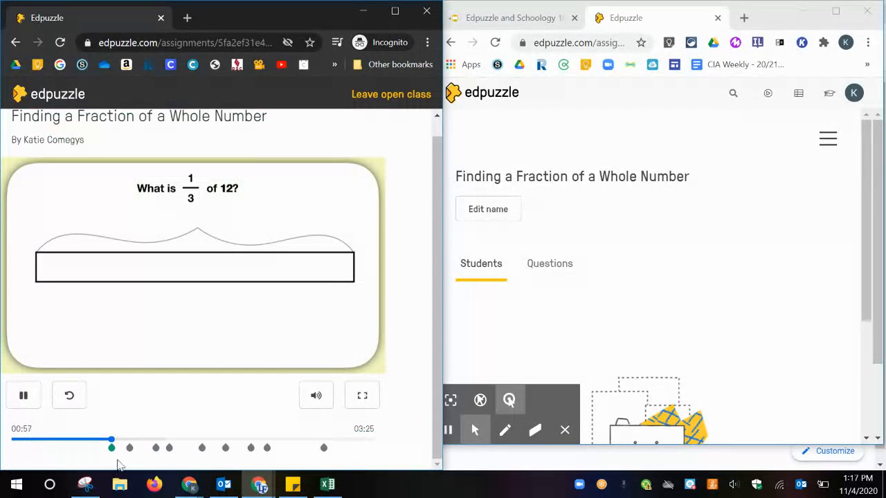
{"action": "left_click", "coordinate": [16, 399]}
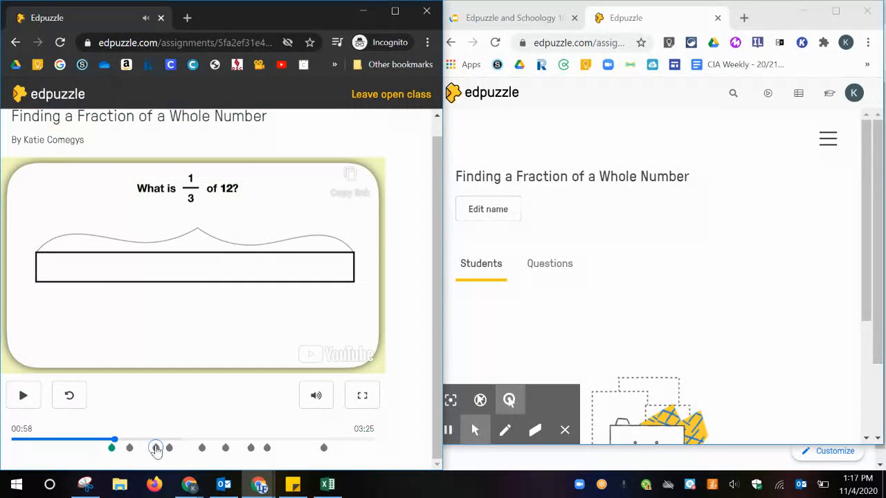
Jump to the question about how much is in each piece of the bar and submit 5 as the answer.
{"action": "left_click", "coordinate": [155, 448]}
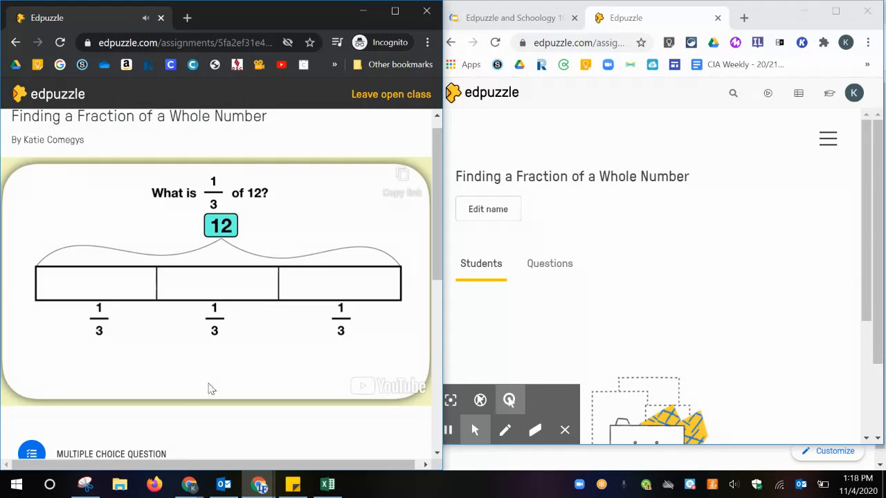
{"action": "left_click", "coordinate": [32, 200]}
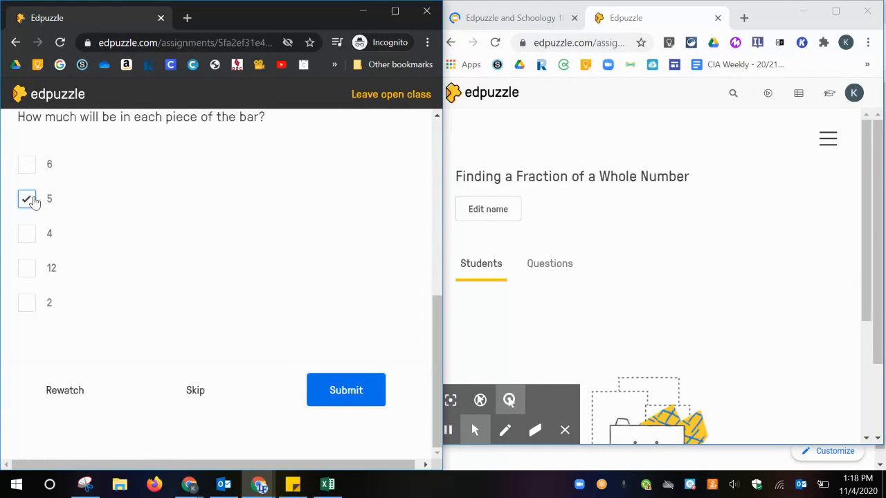
{"action": "left_click", "coordinate": [559, 333]}
{"action": "left_click", "coordinate": [341, 403]}
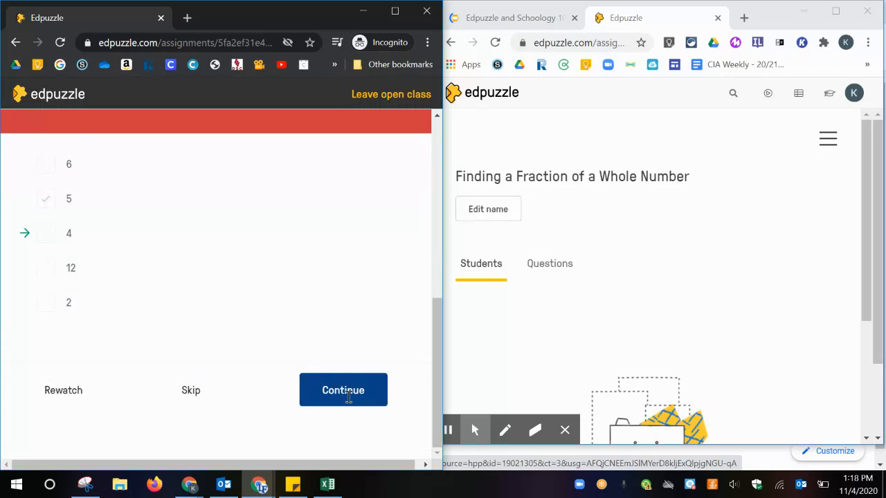
Continue to the question about how many pieces to split the bar into and submit 2 pieces as the answer.
{"action": "left_click", "coordinate": [348, 397]}
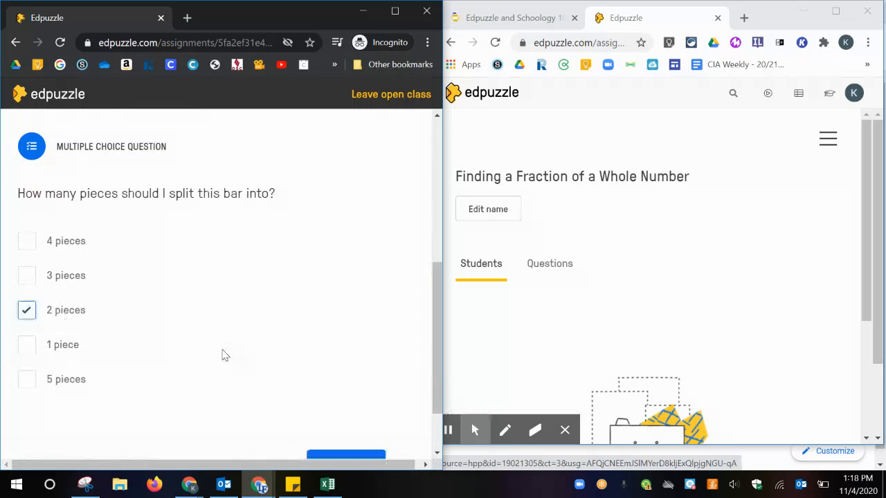
{"action": "left_click", "coordinate": [76, 313]}
{"action": "left_click", "coordinate": [346, 389]}
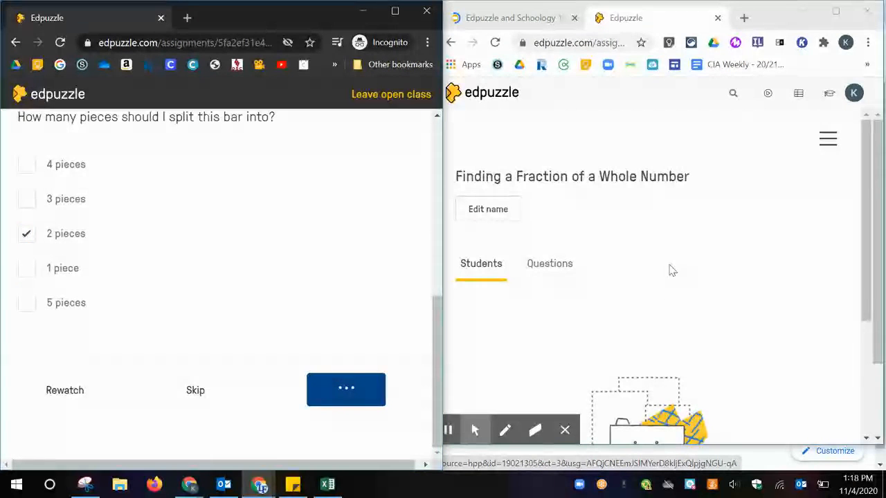
Switch to the teacher's window, reload the assignment page to update its student progress, and maximize the window.
{"action": "left_click", "coordinate": [650, 237]}
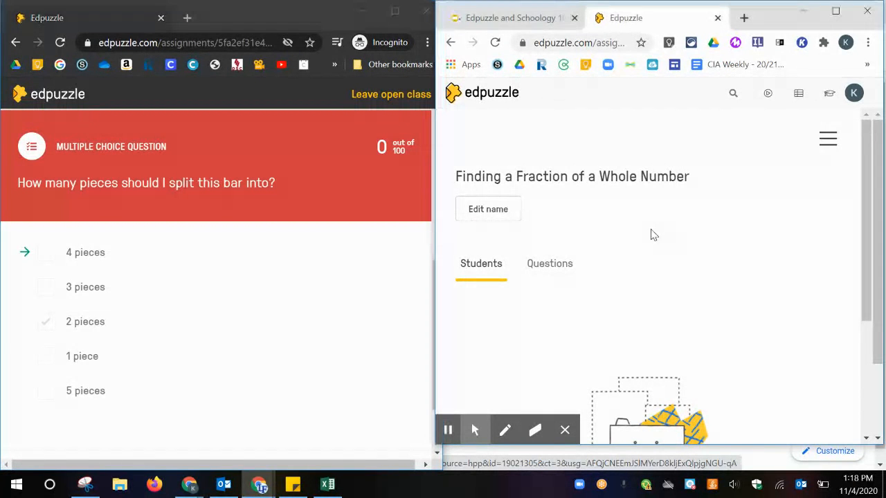
{"action": "left_click", "coordinate": [495, 43]}
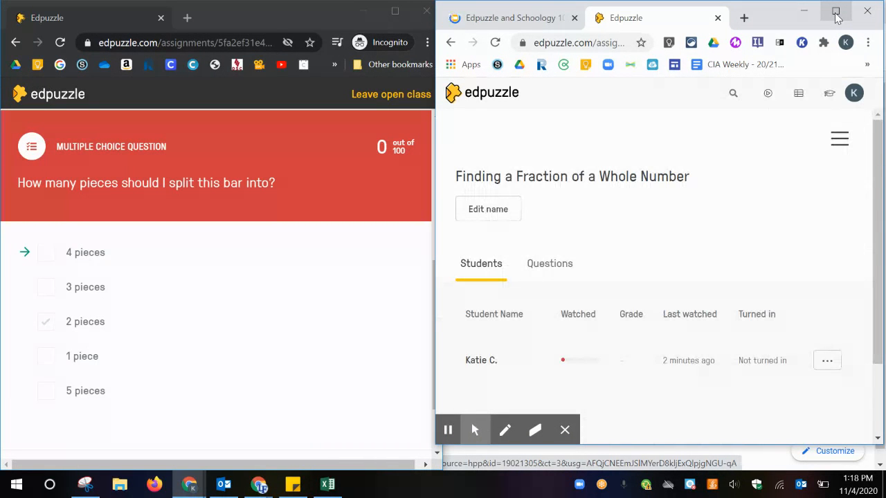
{"action": "left_click", "coordinate": [836, 17]}
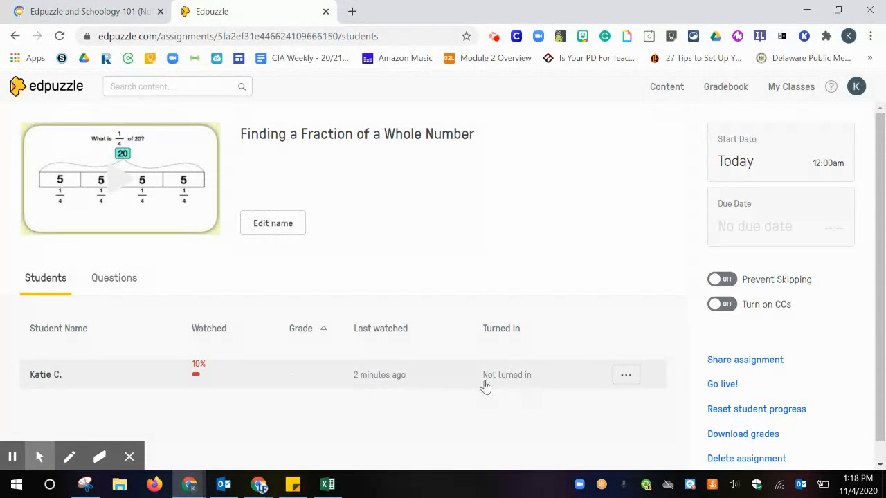
Review the class's answers question by question, and examine the individual student's detailed progress and responses.
{"action": "left_click", "coordinate": [128, 280]}
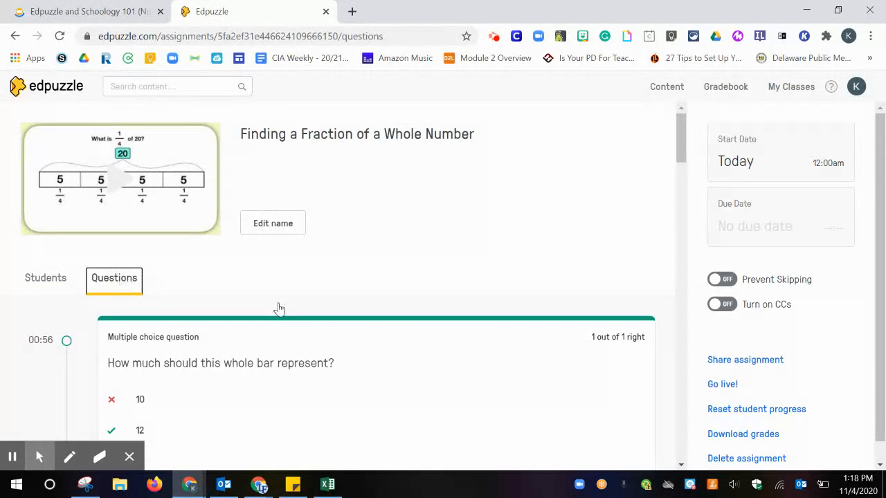
{"action": "left_click_drag", "start_coordinate": [682, 148], "coordinate": [718, 103]}
{"action": "left_click", "coordinate": [46, 277]}
{"action": "left_click", "coordinate": [40, 380]}
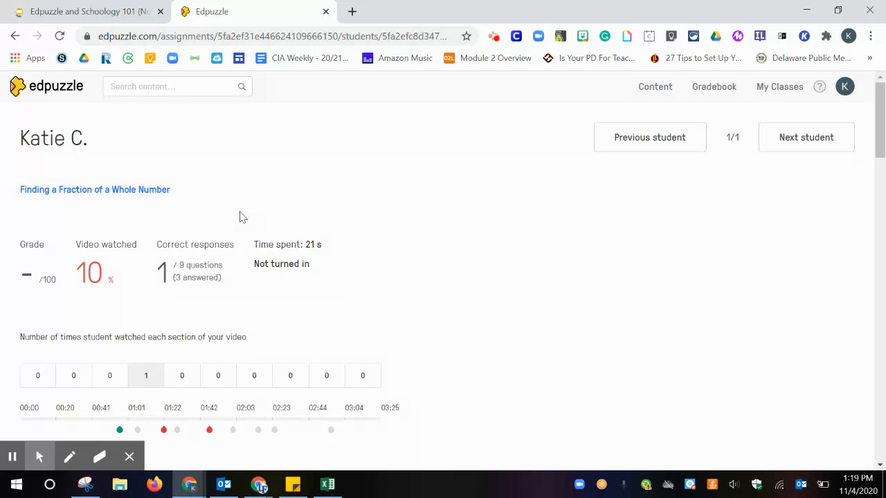
{"action": "left_click", "coordinate": [883, 132]}
{"action": "left_click_drag", "start_coordinate": [883, 132], "coordinate": [878, 104]}
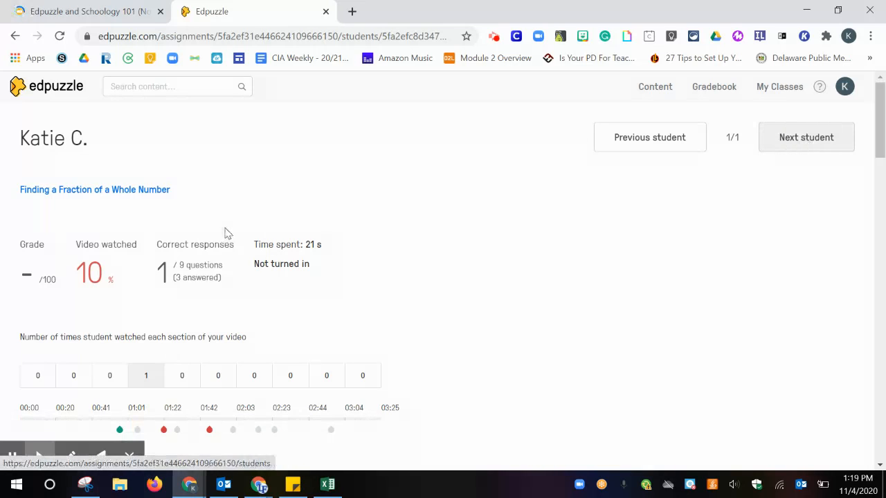
Return to the assignment's student list and turn on Prevent Skipping for the video.
{"action": "left_click", "coordinate": [15, 36]}
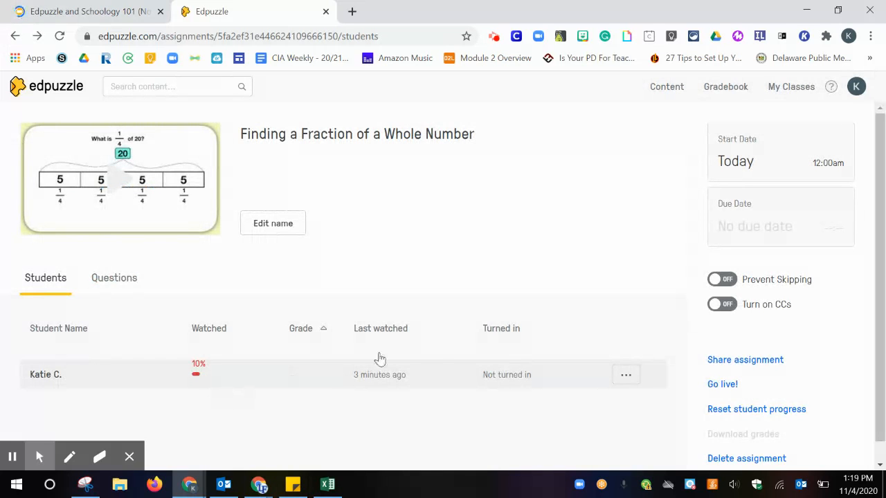
{"action": "left_click", "coordinate": [725, 280]}
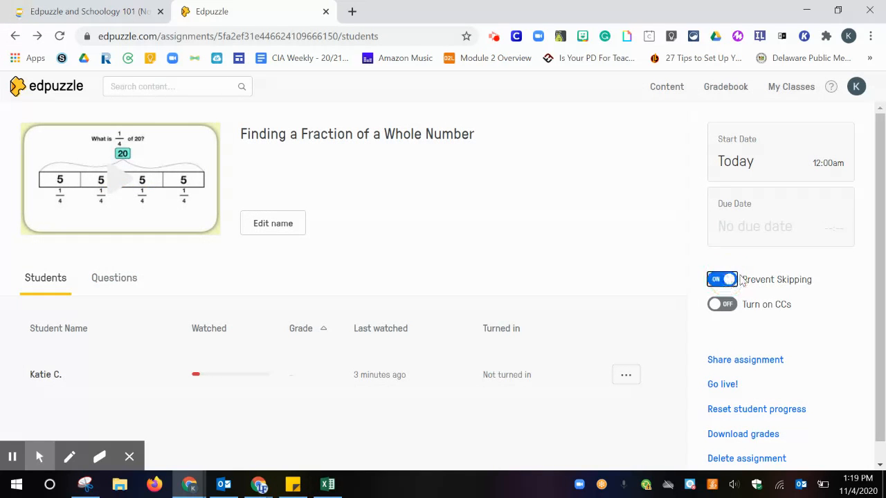